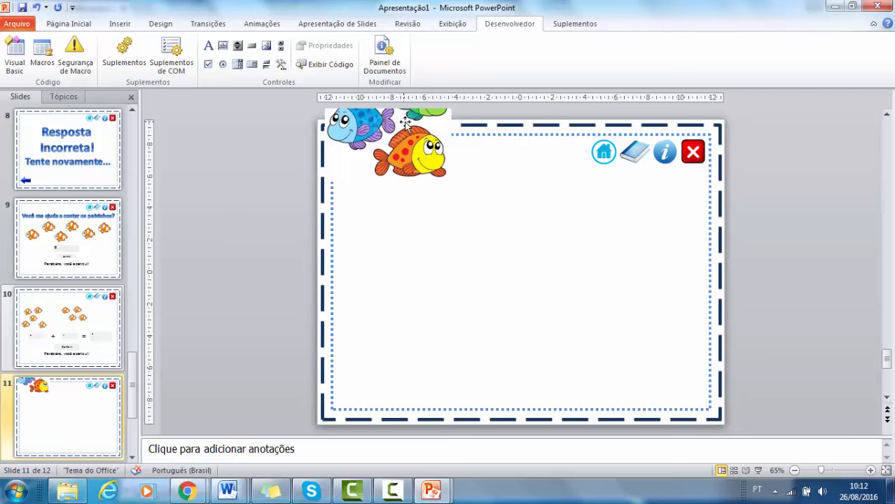
Move the fish picture from the corner to the middle of slide 11
left_click_drag(404, 128, 517, 259)
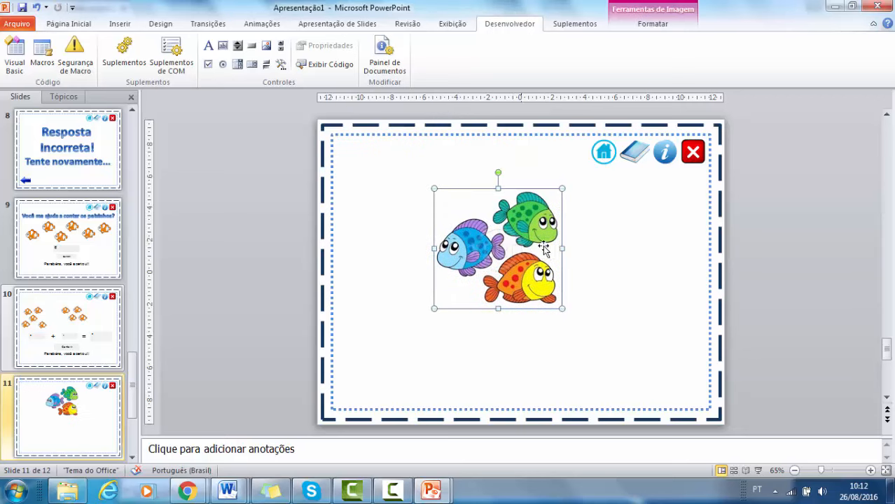
left_click(590, 267)
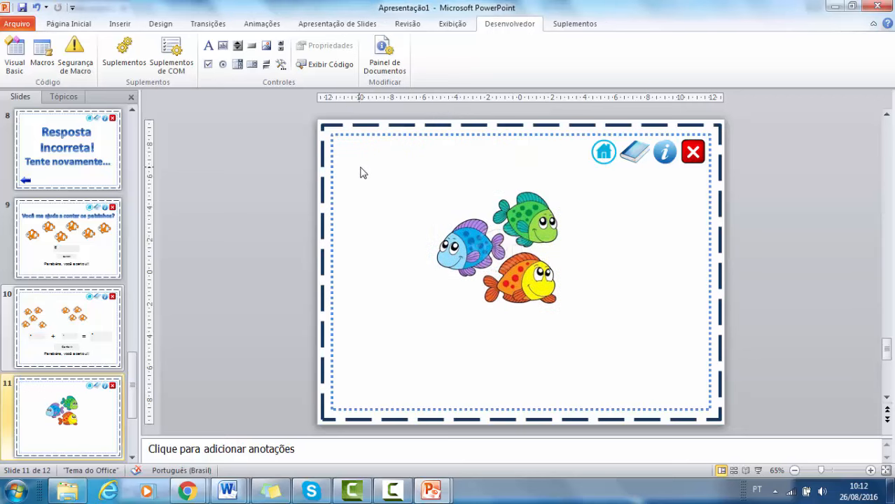
Copy the title text box "Você me ajuda a contar os peixinhos?" from slide 9 onto slide 11
left_click(60, 261)
left_click(429, 186)
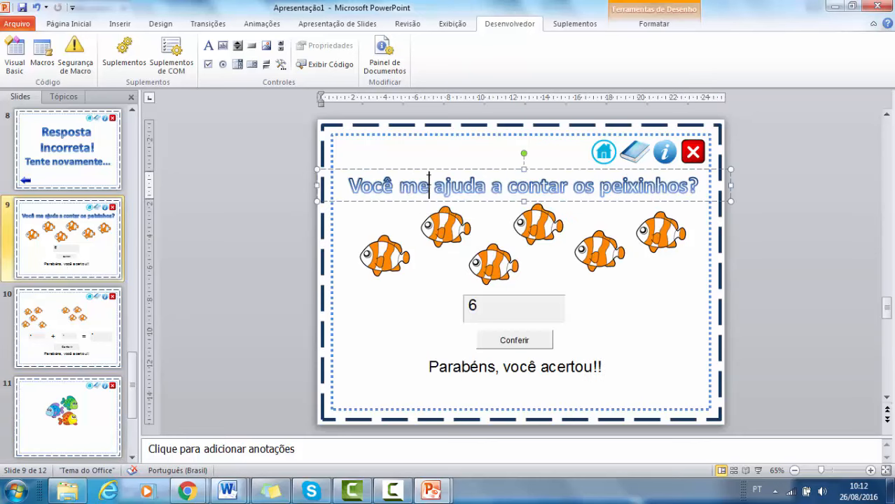
left_click(426, 168)
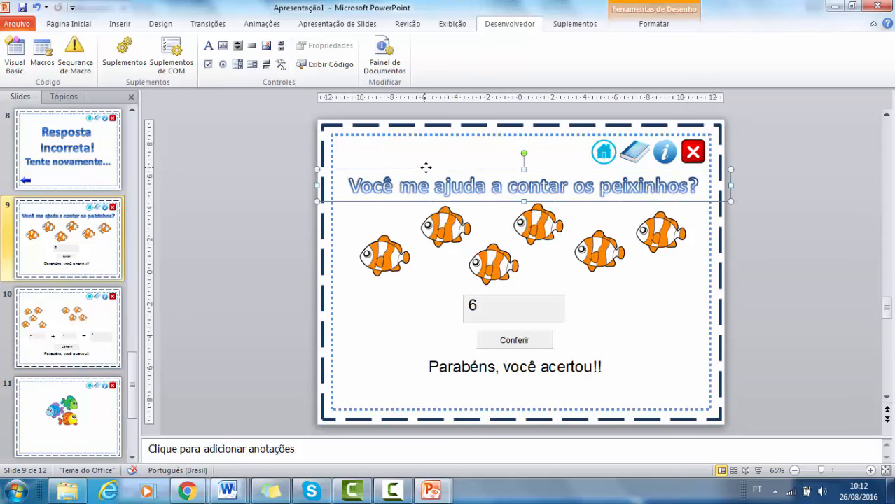
left_click(47, 454)
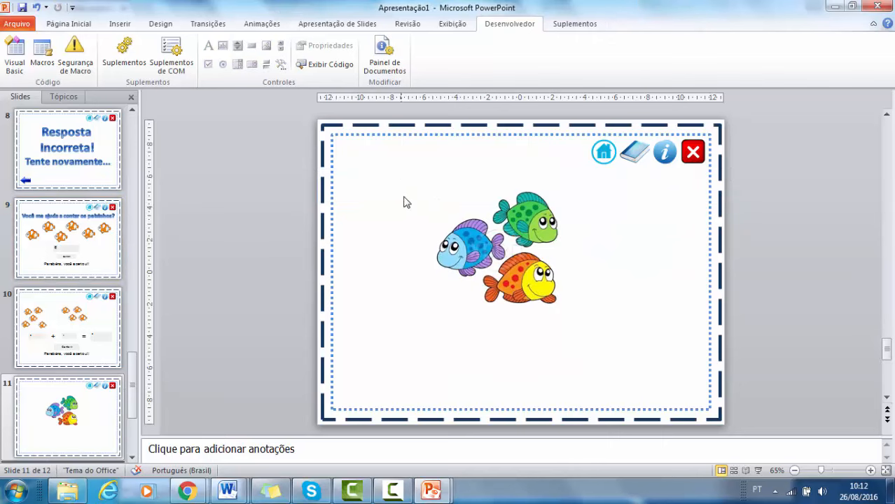
key("ctrl+v")
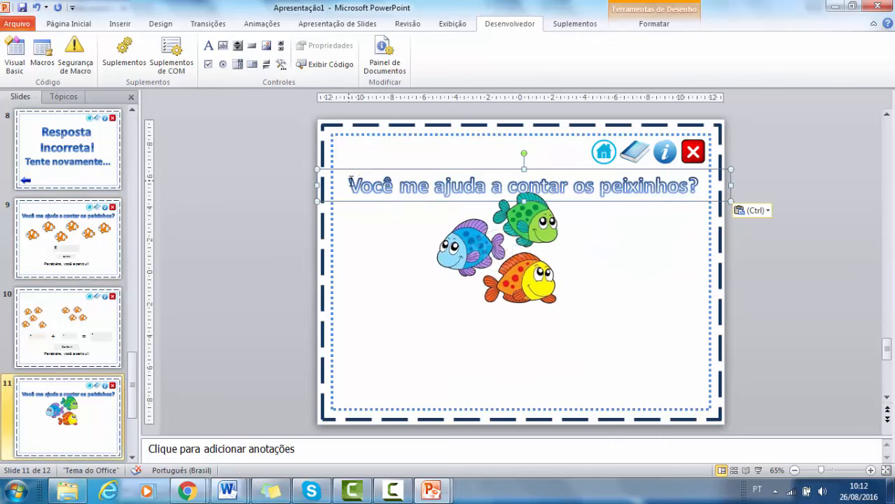
Replace the copied title's text with "Quais cores você vê nos peixinhos?"
left_click_drag(351, 180, 714, 179)
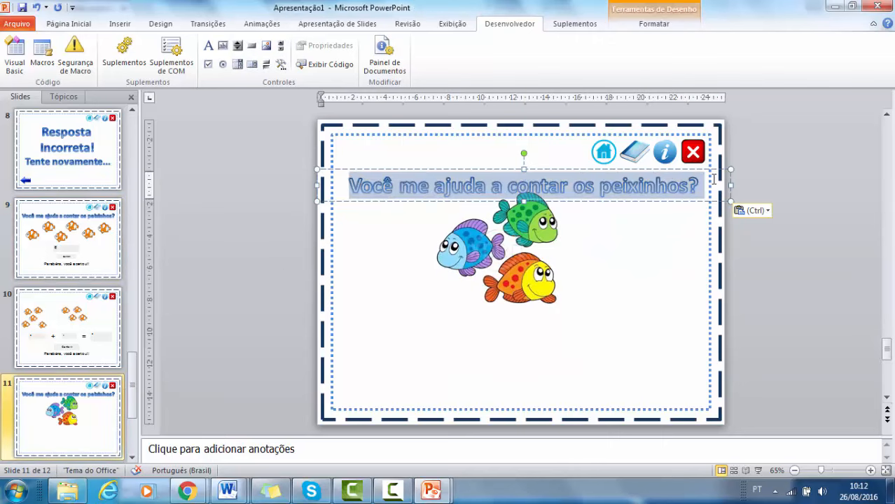
type("Quais cores v")
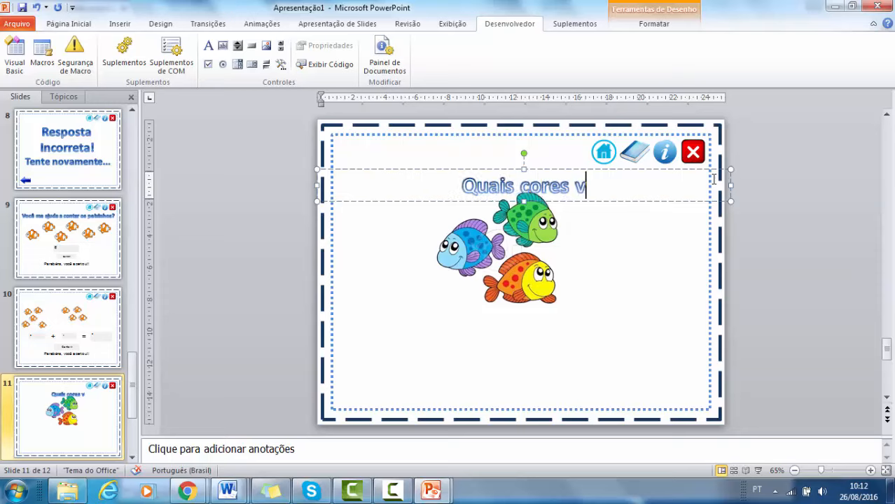
type("oc~e vê n")
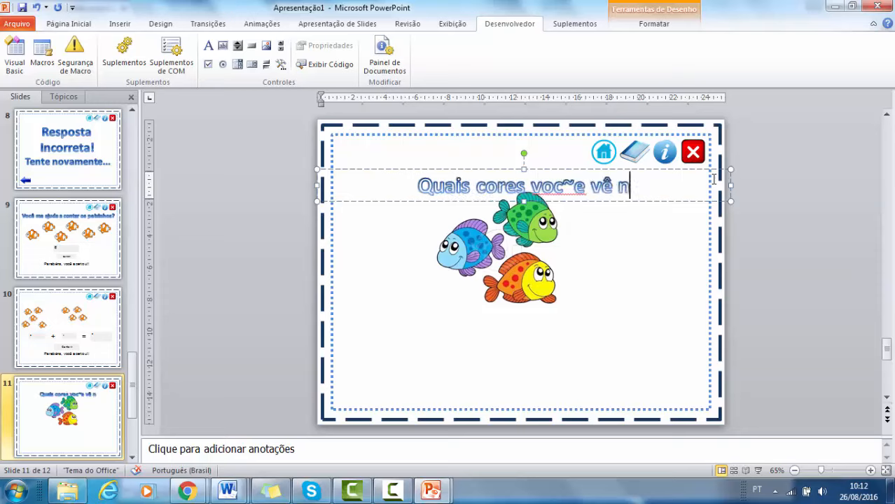
type("os peix")
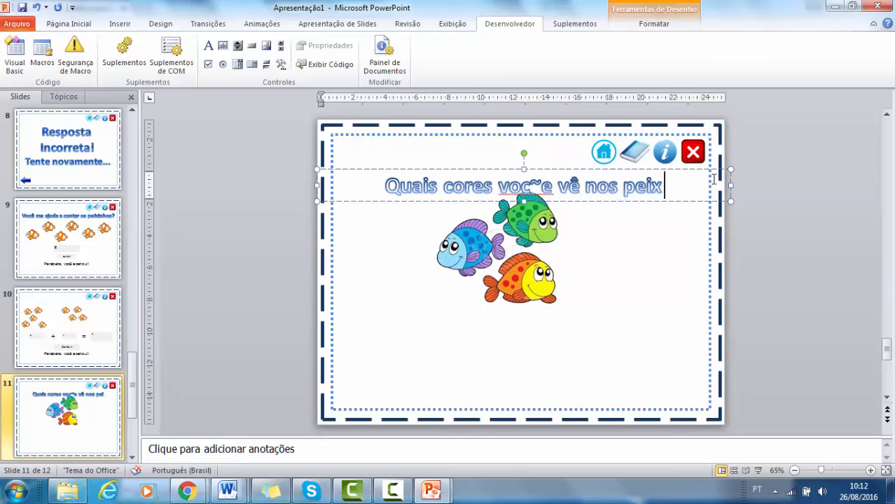
type("inhos")
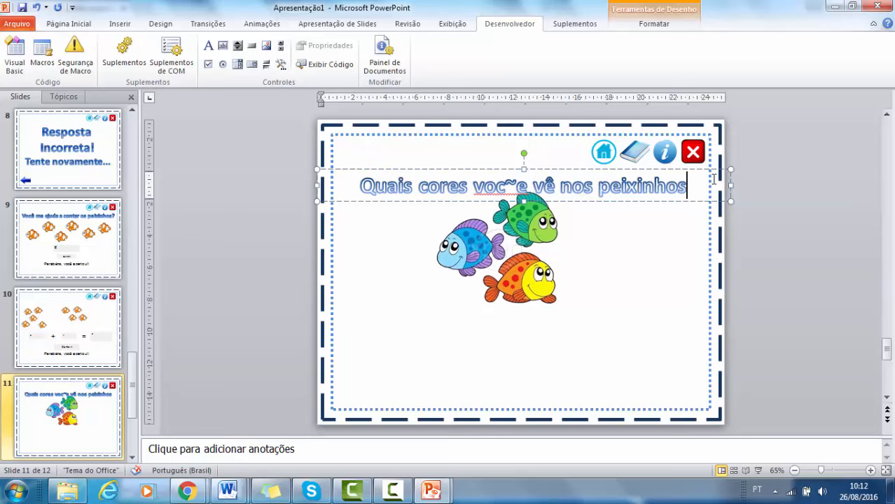
type("?")
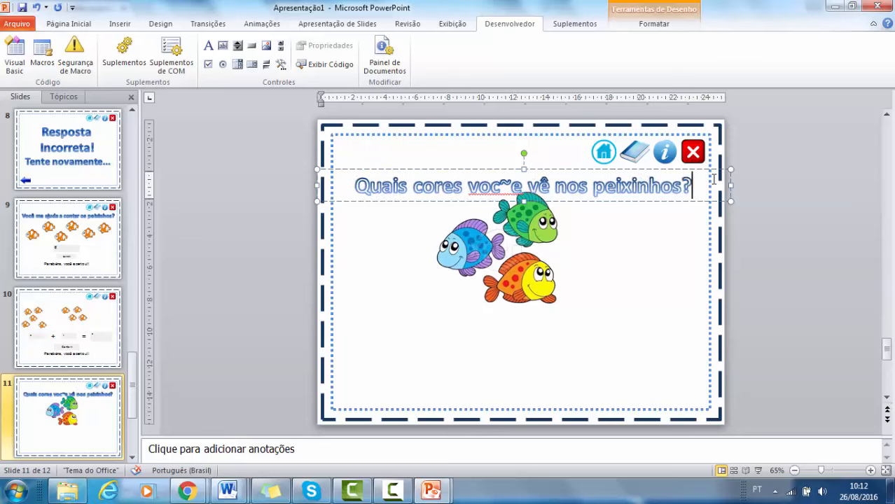
left_click(522, 183)
key("BackSpace")
key("BackSpace")
type("ê")
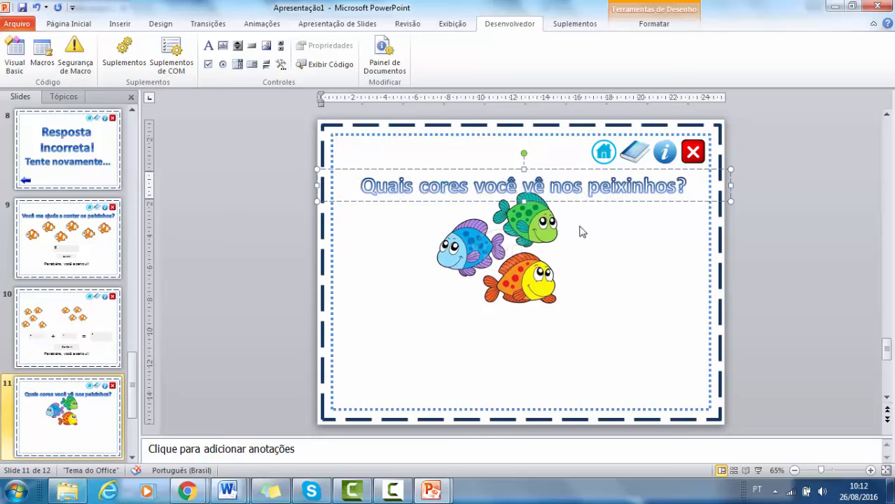
Raise the title slightly and move the fish picture below it to the slide's left half
left_click_drag(567, 203, 567, 198)
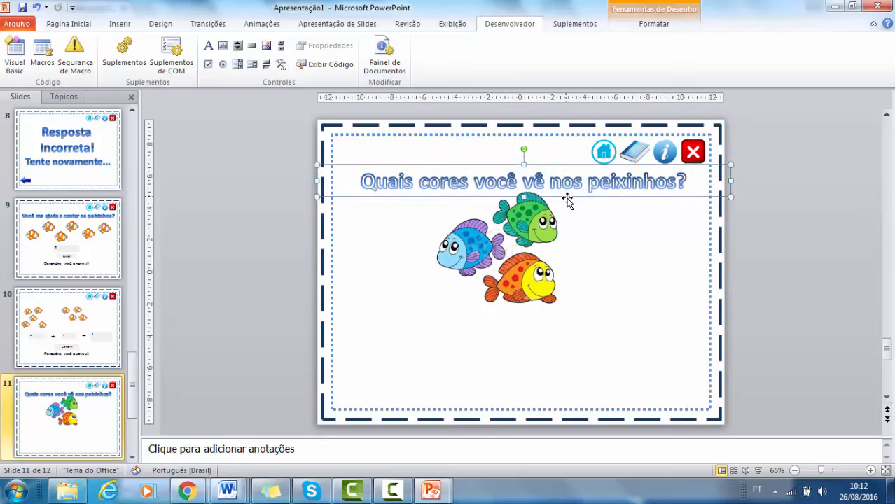
left_click(534, 240)
left_click_drag(534, 241, 455, 251)
left_click(549, 268)
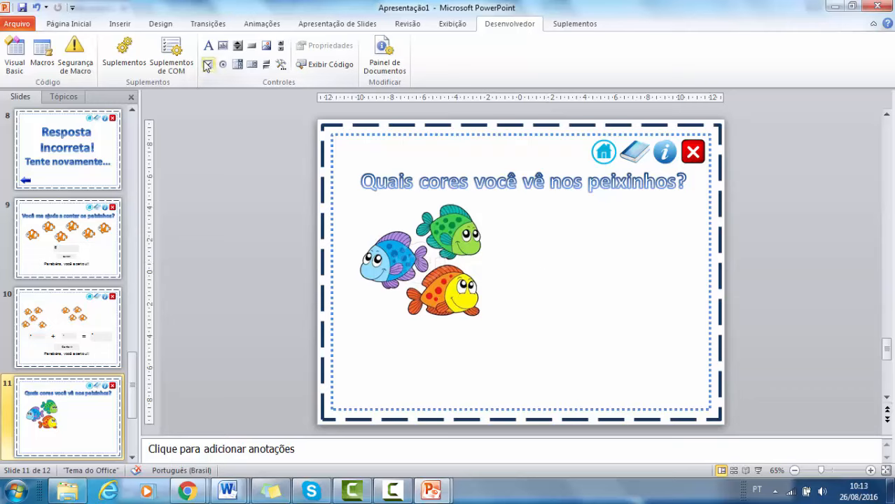
Add a check box control about 312 wide and 40 high to the right of the fish and show its properties
left_click(208, 65)
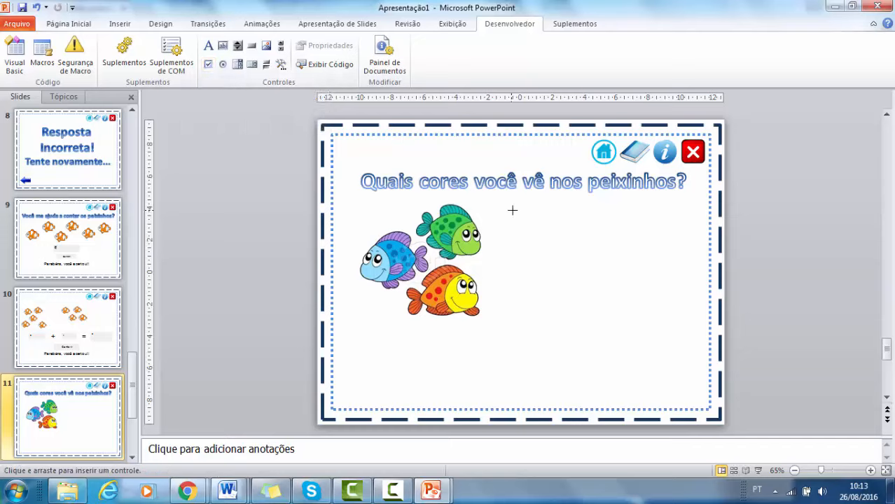
left_click_drag(511, 210, 686, 232)
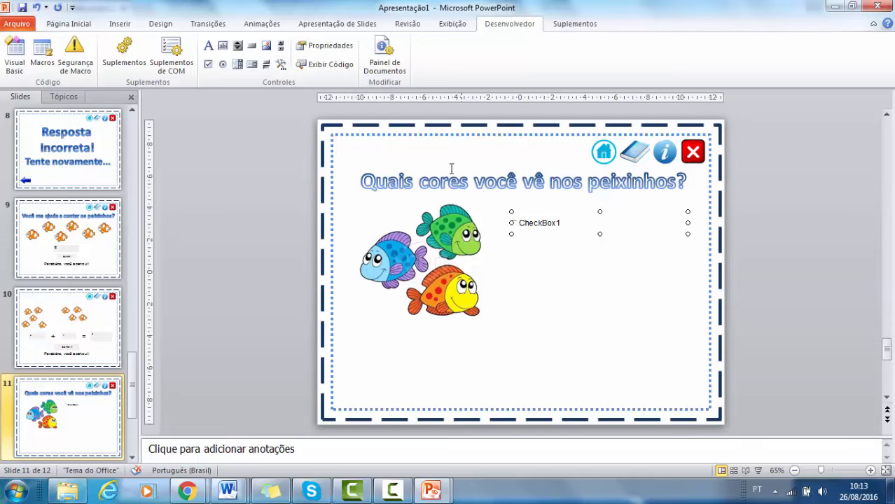
left_click(349, 52)
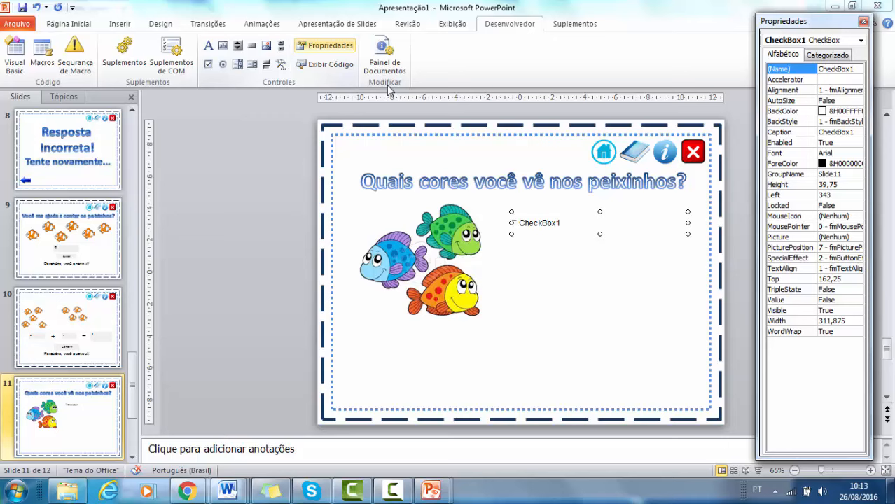
Name the new check box amarelo and set its caption to Amarelo
double_click(543, 228)
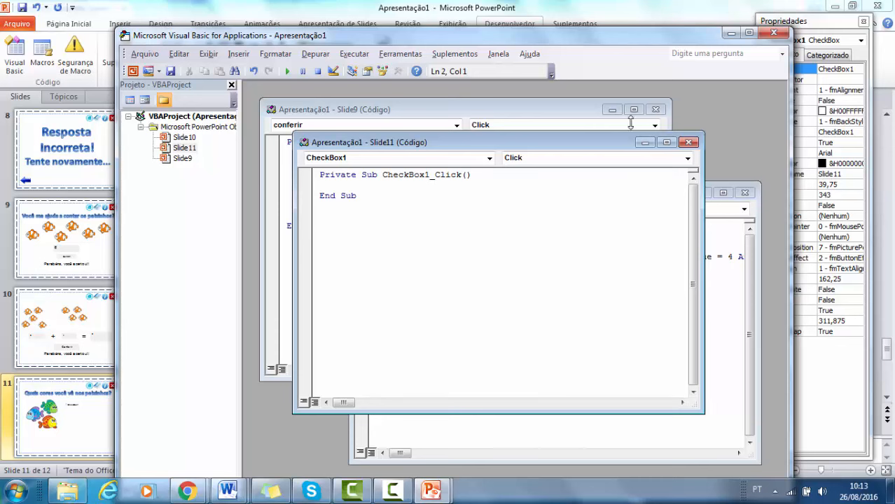
left_click(773, 33)
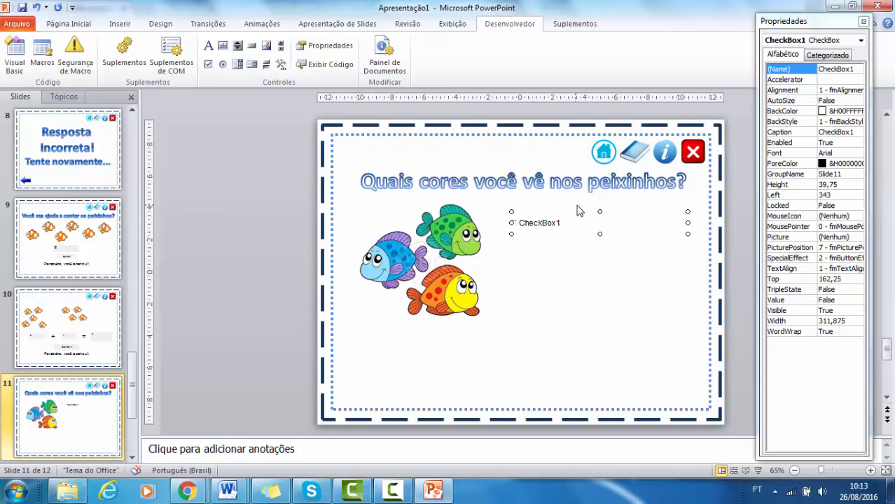
left_click(829, 68)
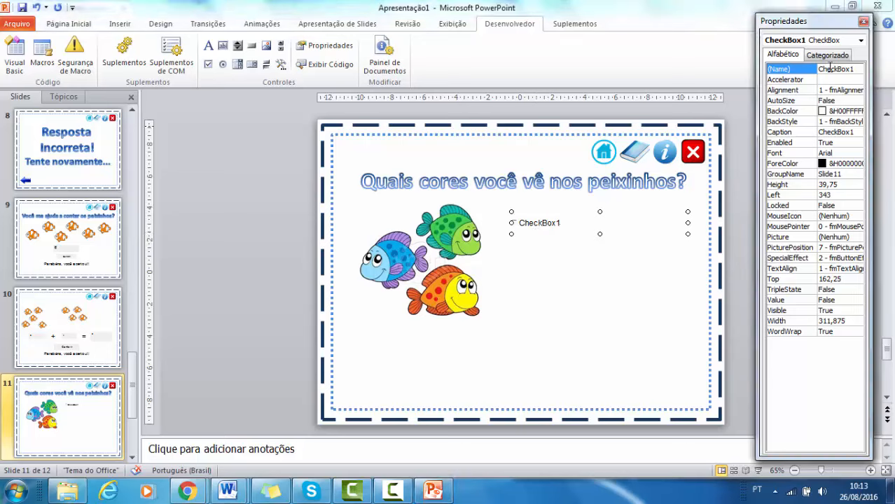
double_click(829, 68)
type("amarelo")
left_click(833, 135)
double_click(833, 133)
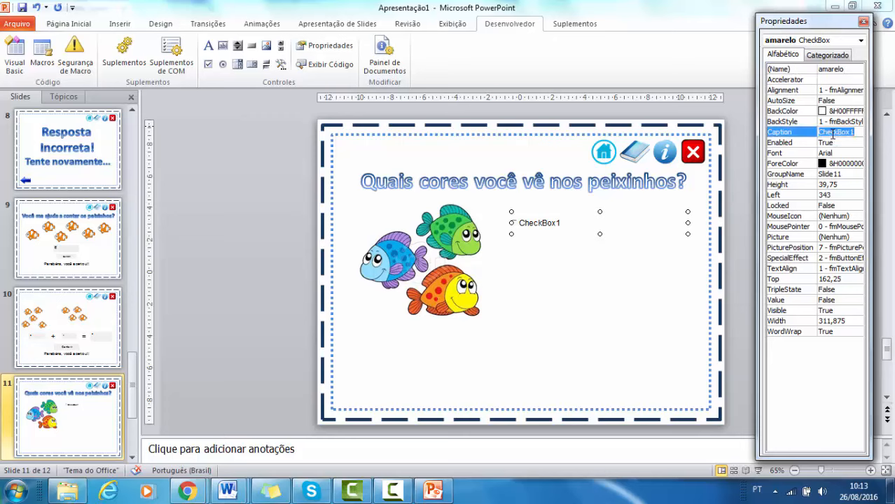
type("Amarelo")
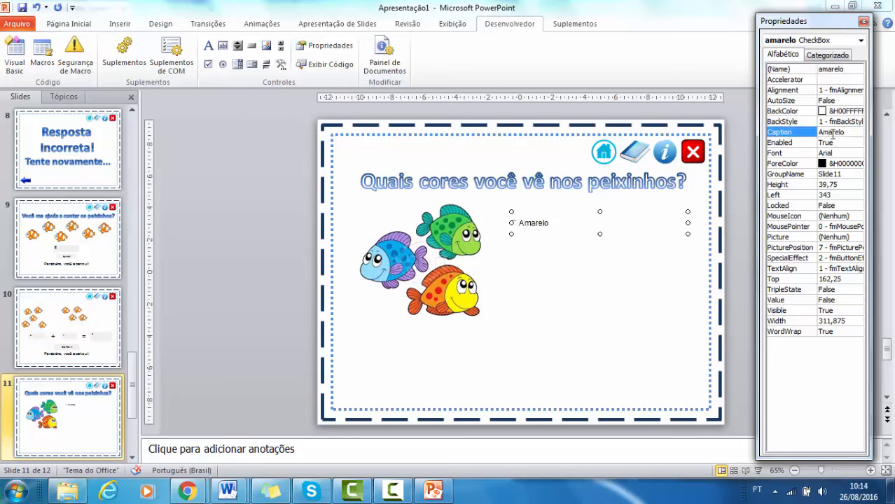
Increase the font size of the Amarelo check box's caption
left_click(837, 153)
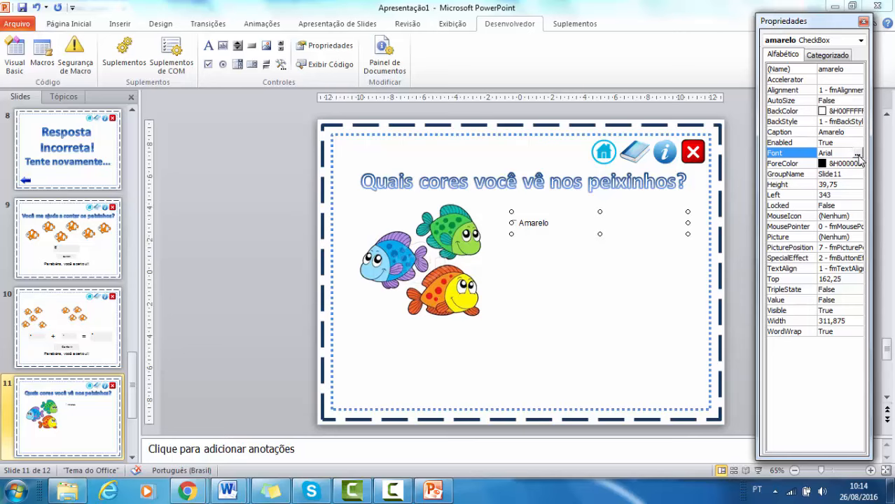
left_click(857, 154)
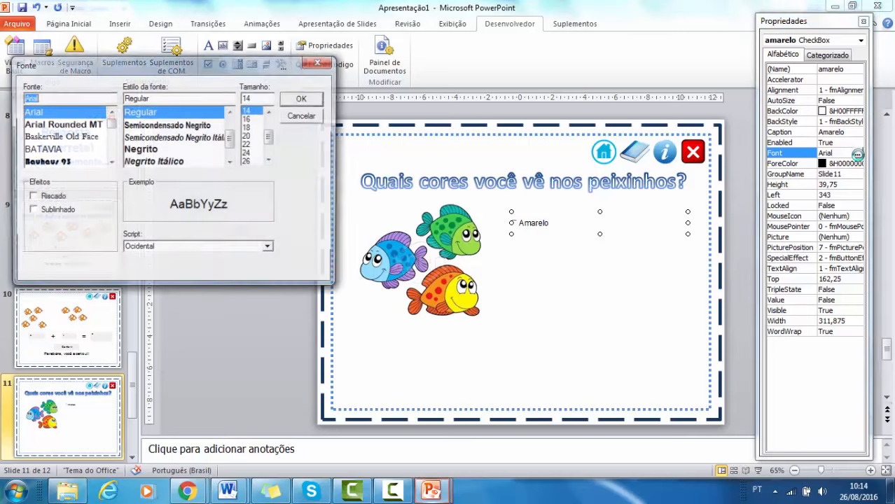
left_click(246, 151)
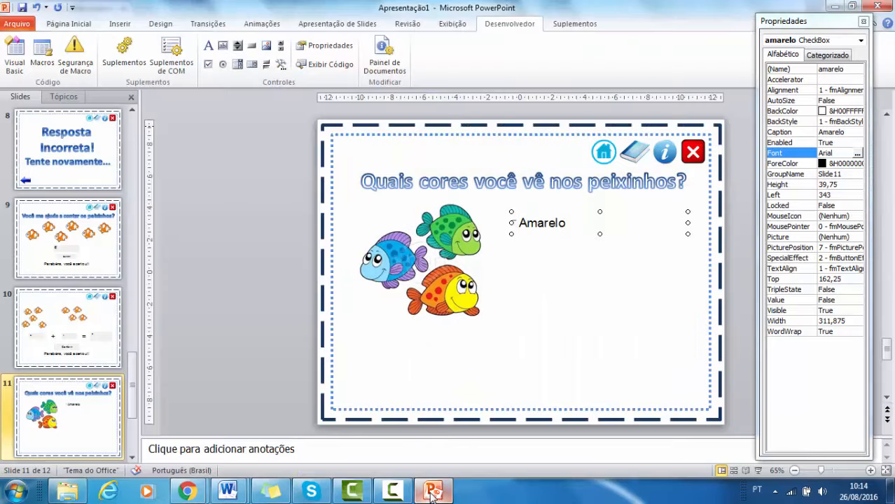
left_click(432, 492)
Create four copies of the Amarelo check box on the slide
left_click(570, 269)
left_click(555, 231)
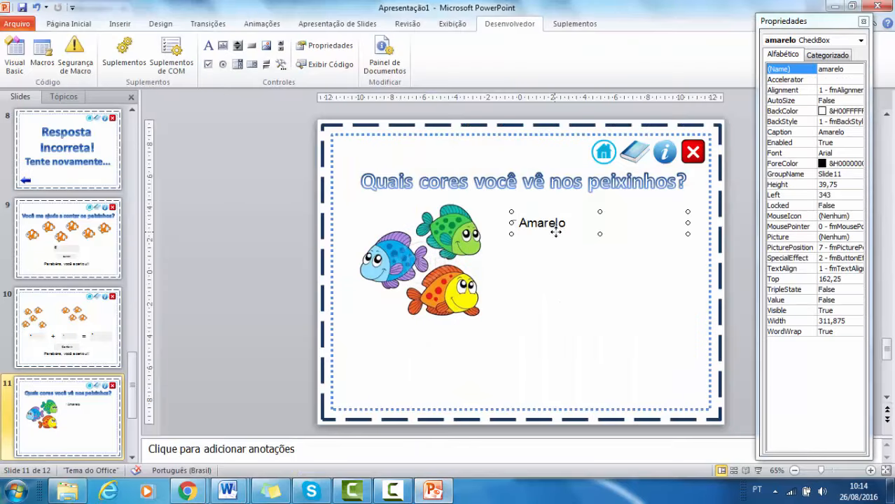
key("ctrl+v")
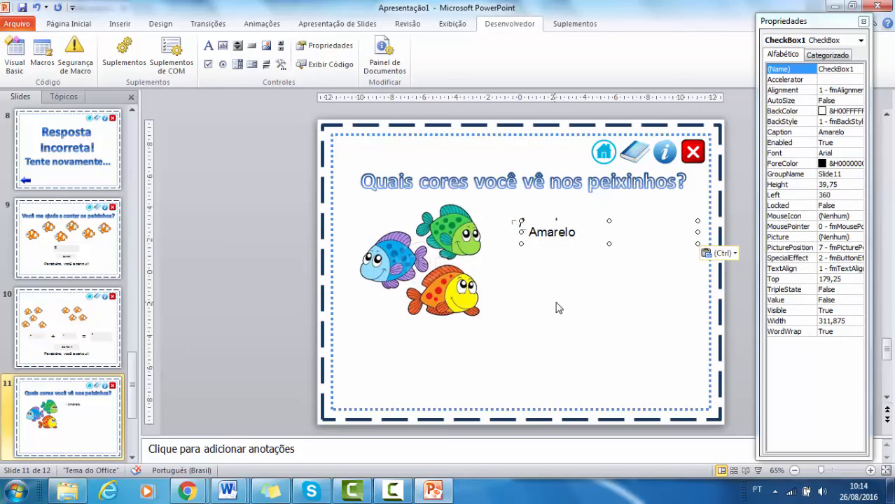
key("ctrl+v")
key("ctrl+v")
key("ctrl+v")
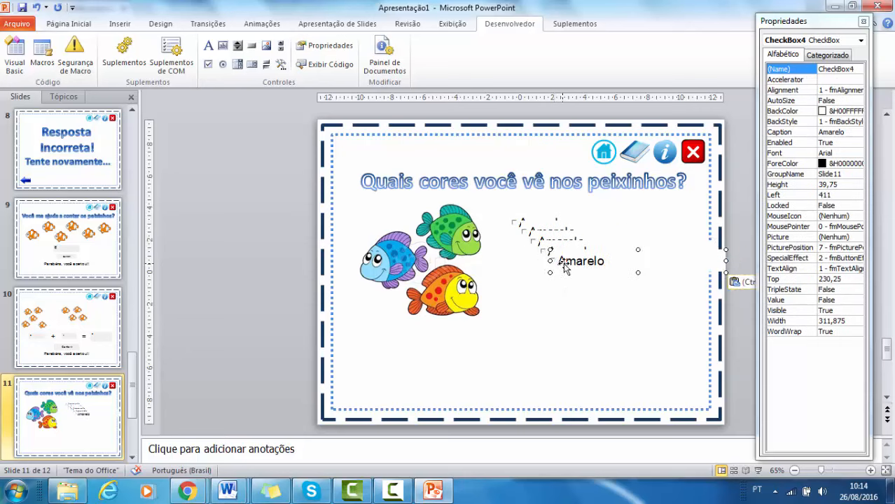
Arrange the copied check boxes in an evenly spaced column beneath the original, to the right of the fish
left_click_drag(563, 262, 532, 312)
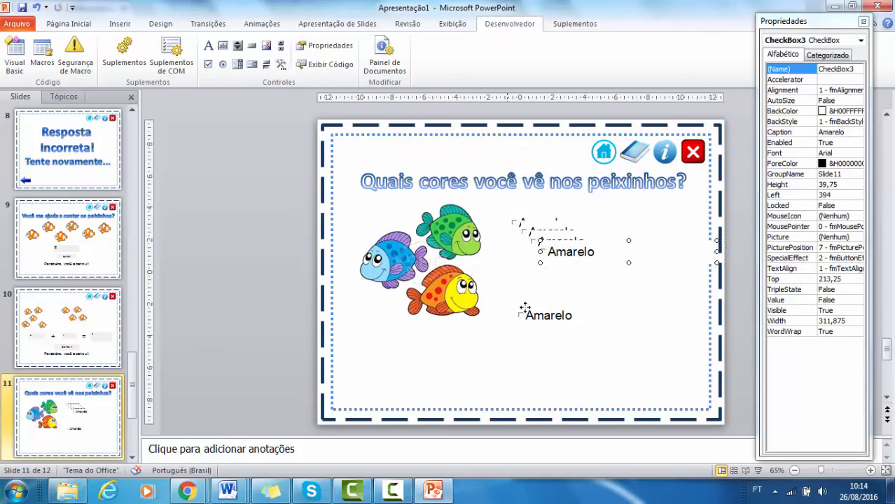
left_click_drag(560, 253, 541, 227)
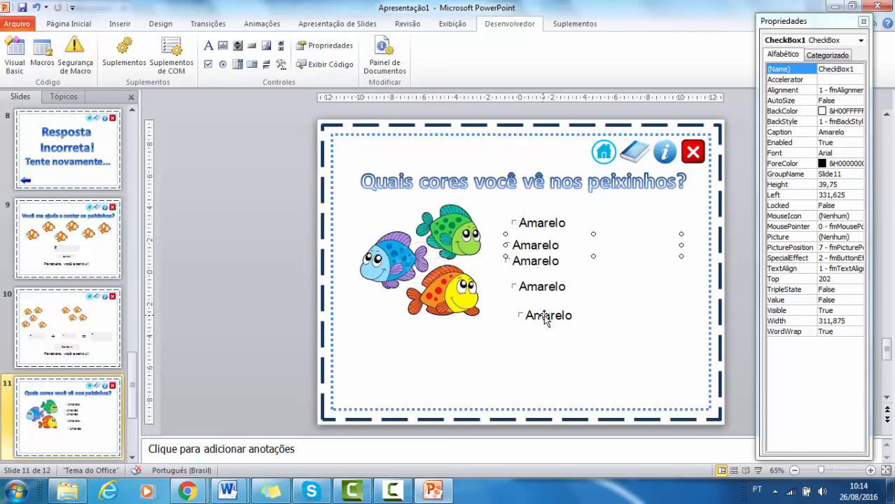
left_click_drag(543, 316, 538, 338)
left_click_drag(544, 286, 547, 314)
left_click_drag(544, 266, 547, 292)
left_click_drag(550, 286, 547, 263)
left_click_drag(544, 315, 537, 286)
left_click_drag(538, 342, 537, 313)
Name the second check box in the column azul and set its caption to Azul
left_click(533, 245)
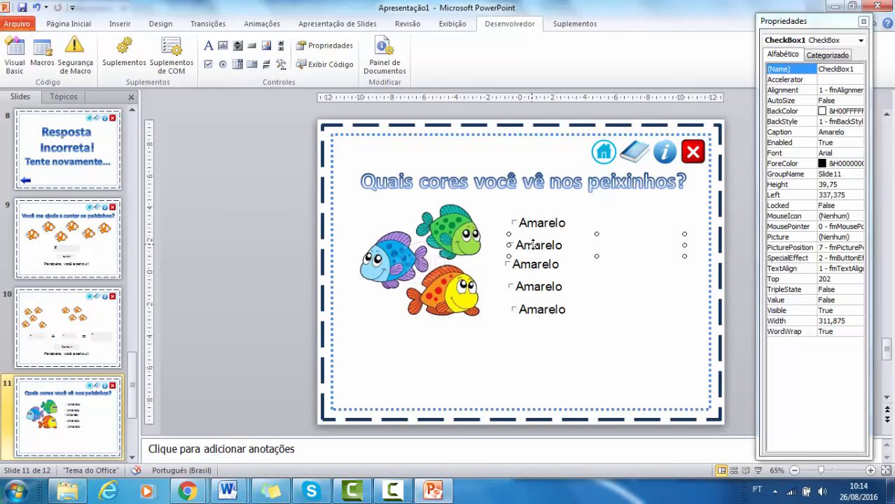
double_click(534, 244)
left_click(769, 40)
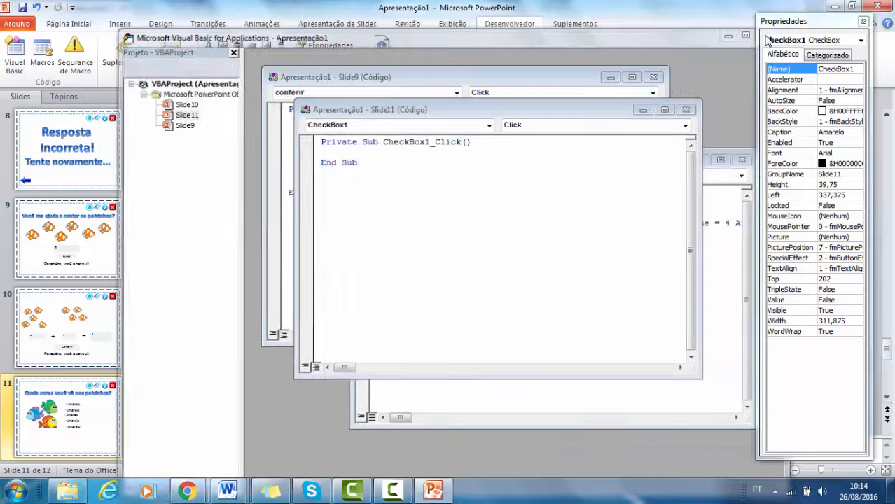
double_click(831, 70)
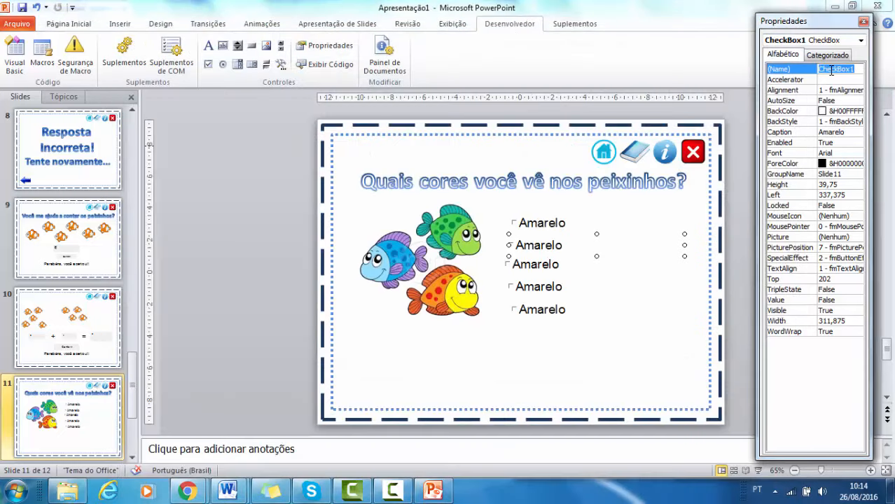
type("azul")
left_click(837, 135)
double_click(837, 134)
type("Azul")
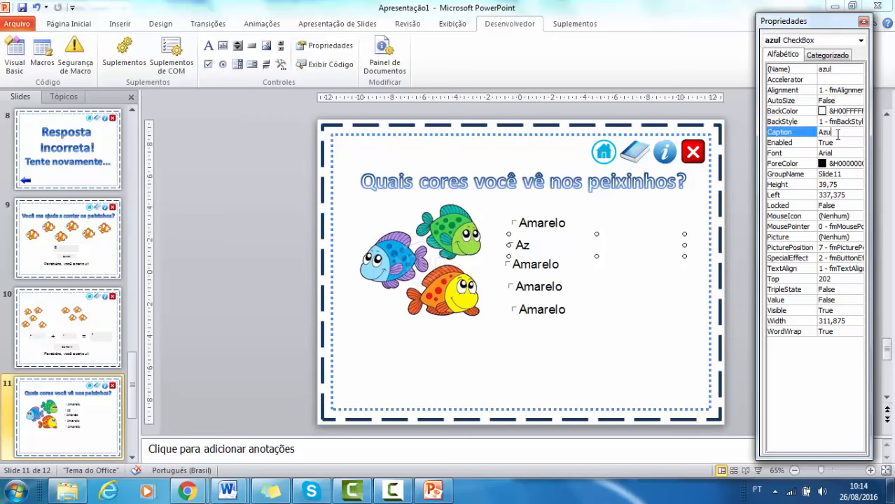
Name the third check box in the column Preto and set its caption to Preto
double_click(547, 264)
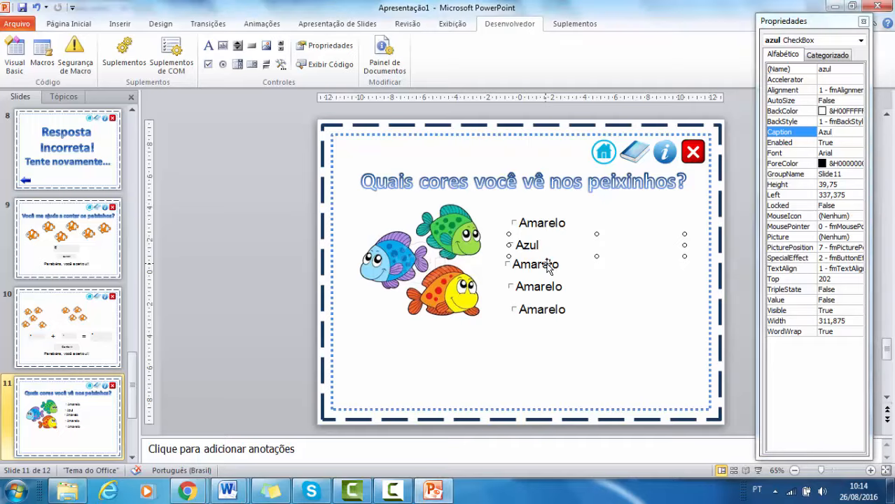
left_click(773, 33)
left_click(567, 267)
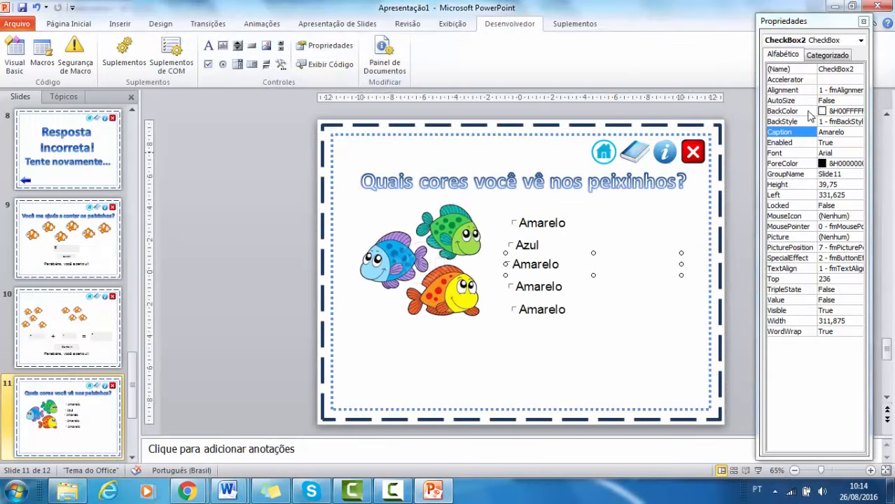
double_click(827, 68)
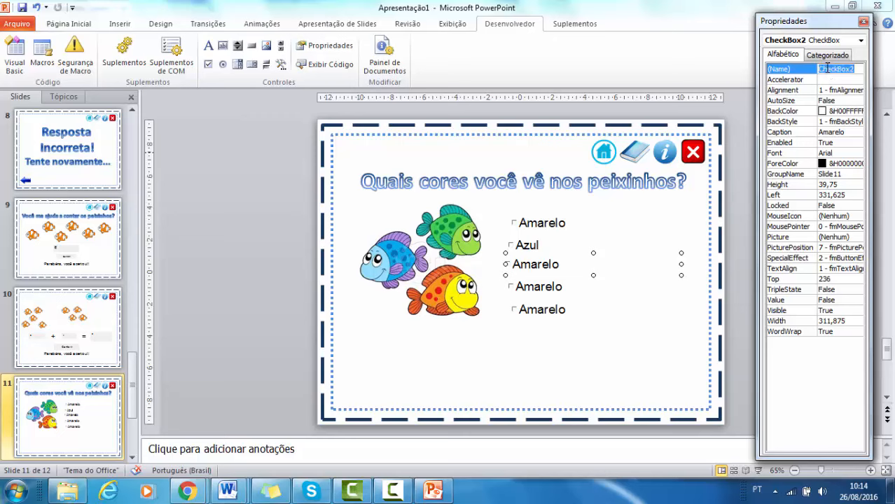
type("V")
left_click(847, 133)
double_click(848, 133)
type("Preto")
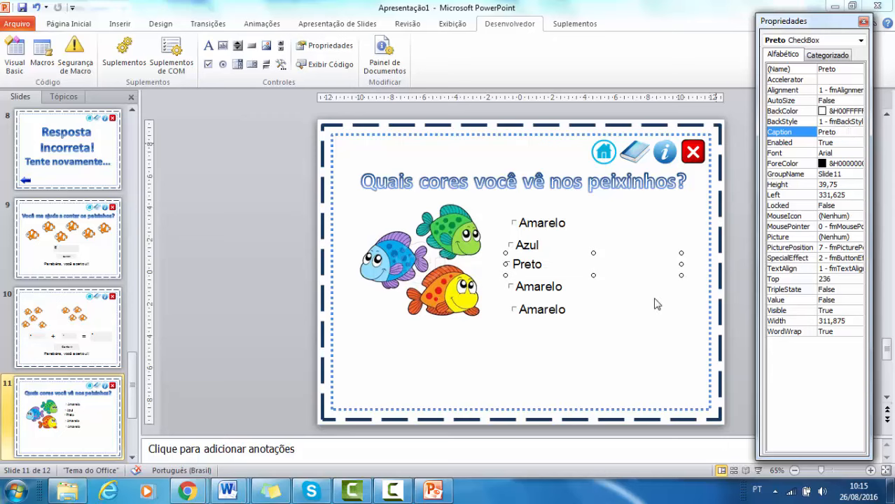
Name the fourth check box in the column verde and set its caption to Verde
left_click(538, 291)
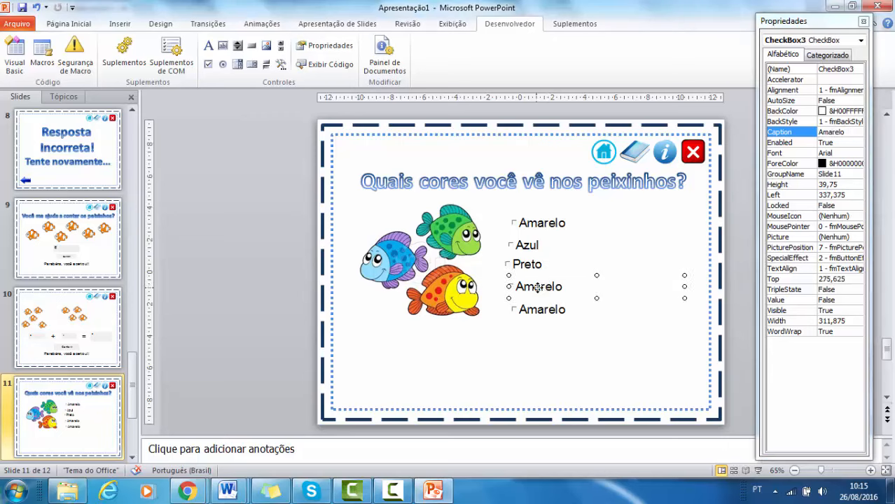
double_click(825, 68)
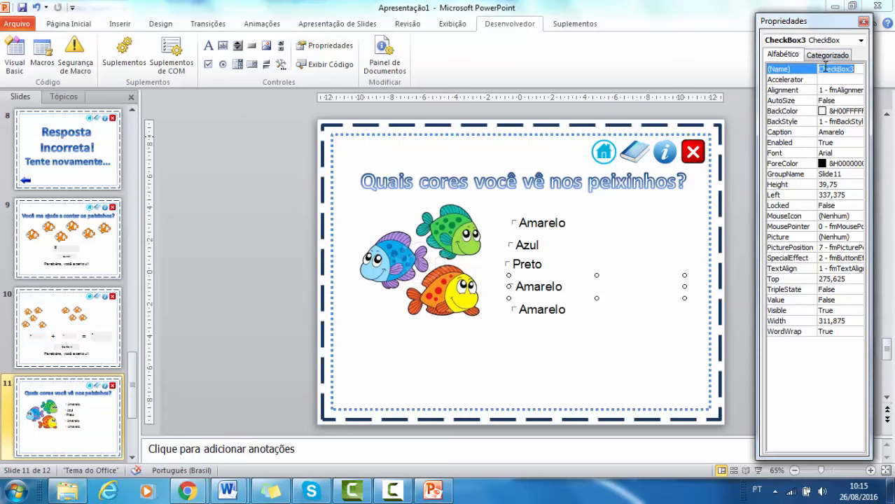
key("BackSpace")
type("verde")
left_click(827, 130)
type("Verde")
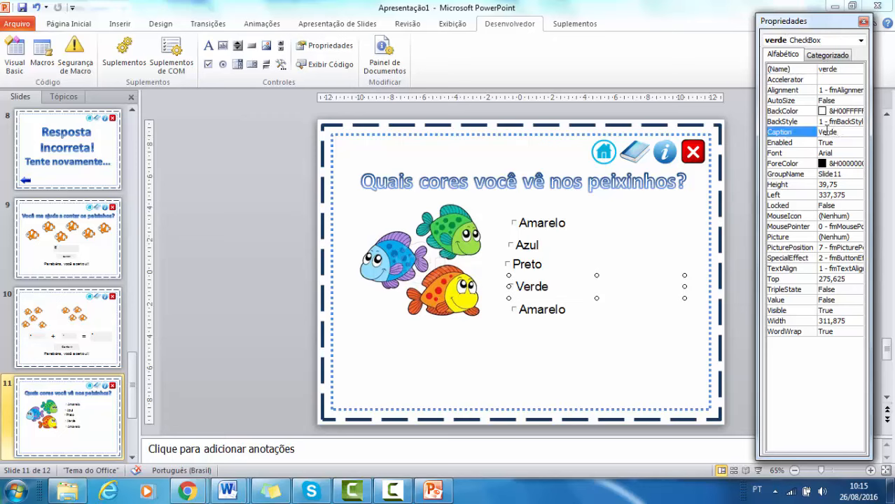
Name the last check box in the column cinza and set its caption to Cinza
double_click(538, 315)
left_click(774, 33)
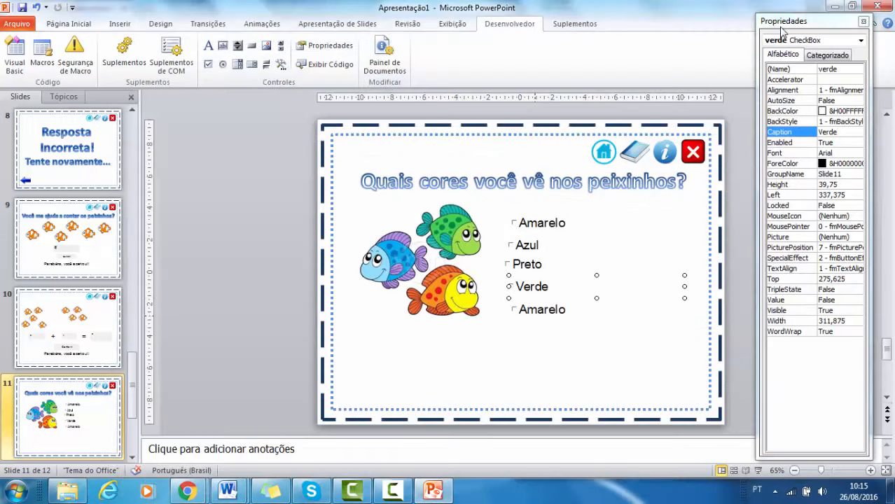
left_click(533, 309)
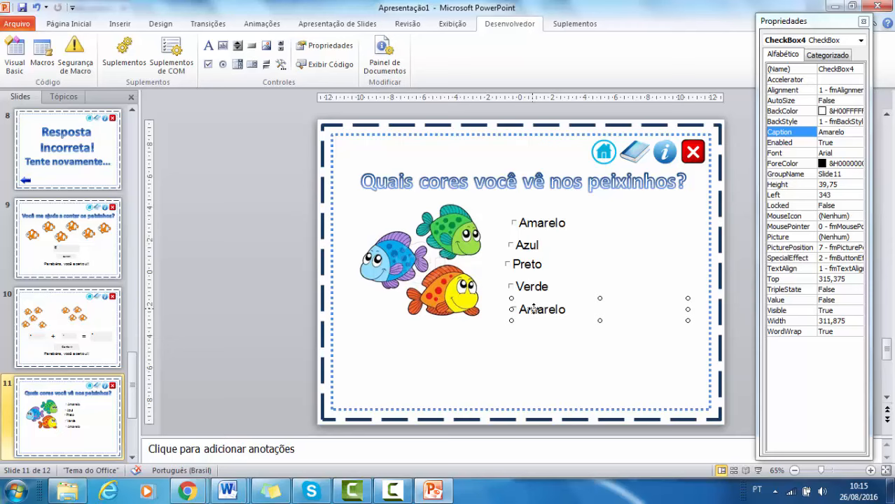
left_click(840, 73)
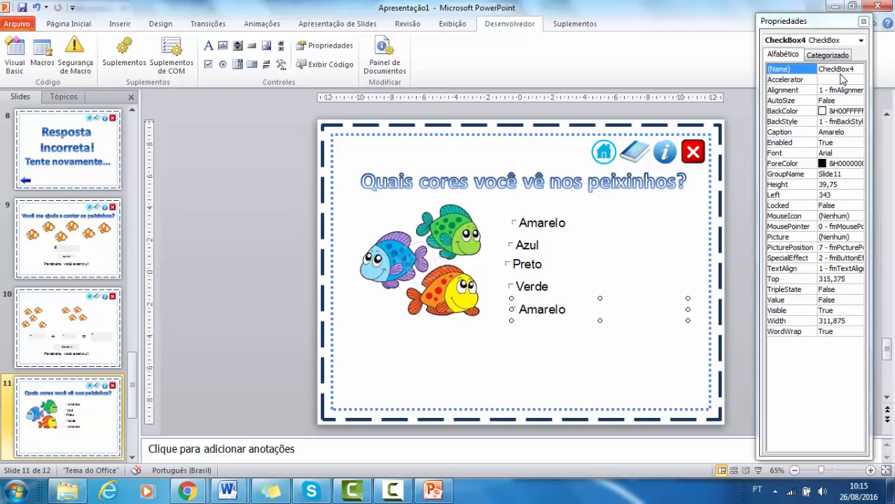
left_click(840, 67)
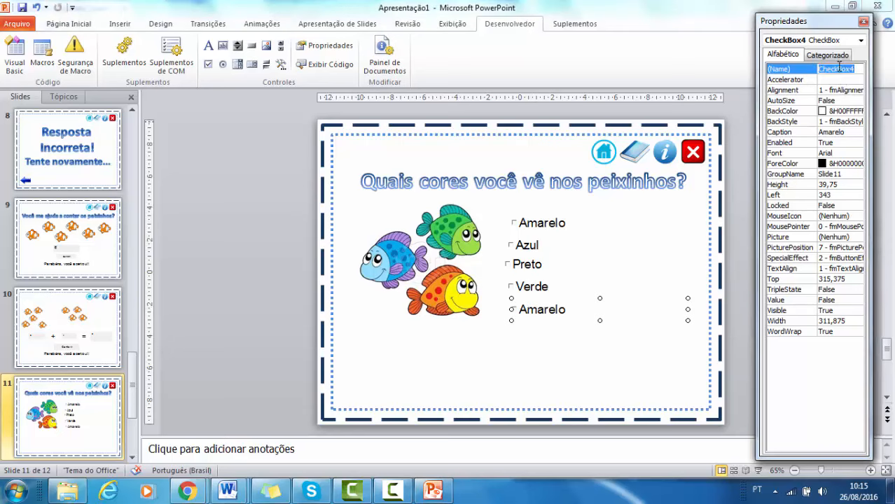
type("cinza")
left_click(829, 132)
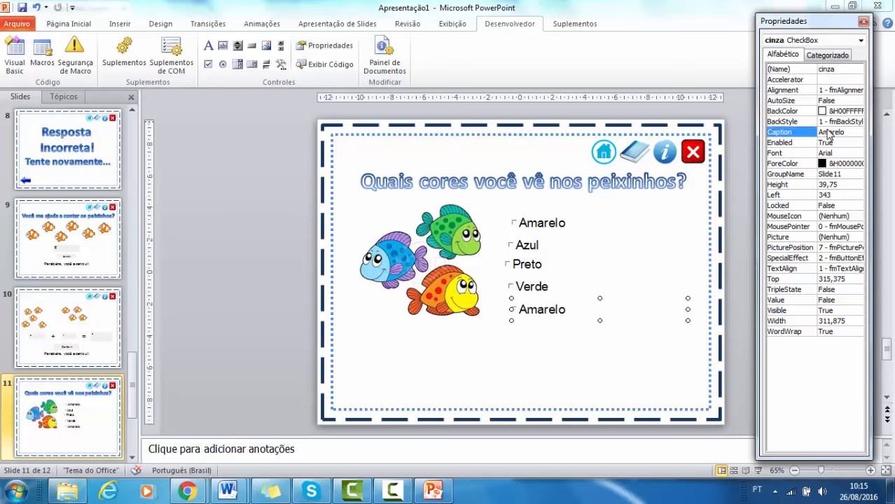
left_click(829, 132)
type("Cinza")
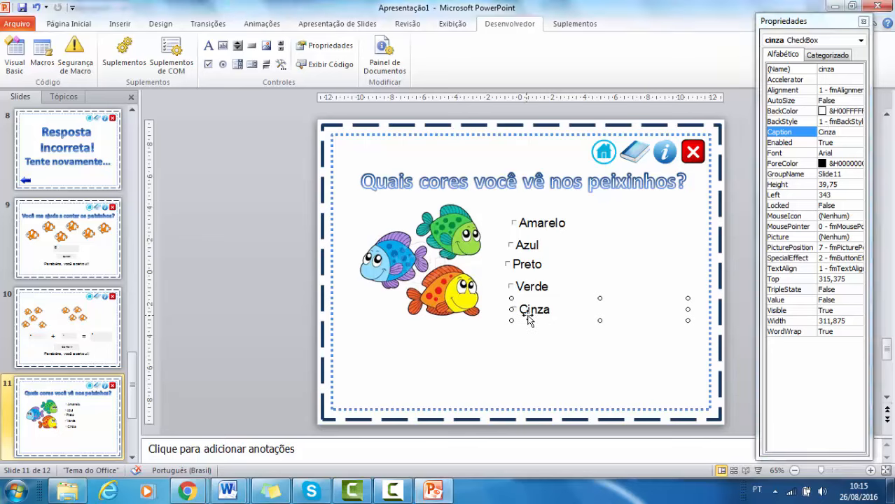
Left-align the five colour check boxes and space them out in a tidy column beside the fish
left_click_drag(530, 311, 512, 221)
left_click(527, 269)
left_click(525, 246)
left_click(527, 220)
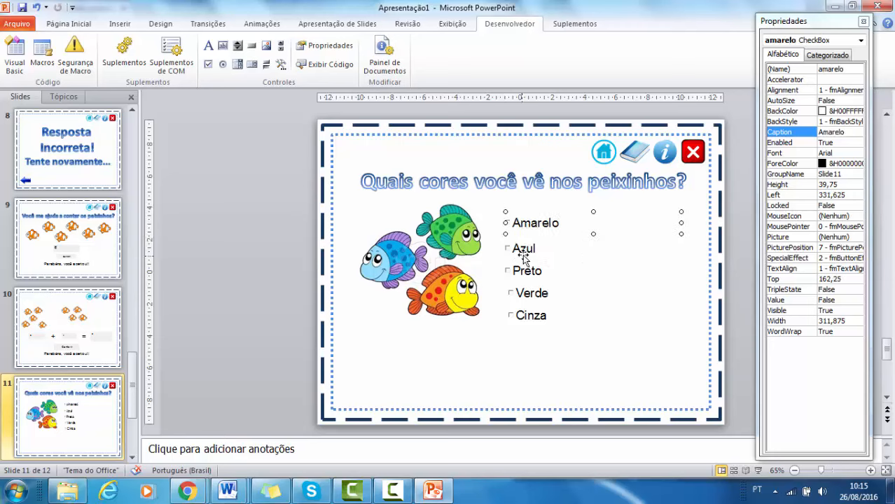
left_click(525, 249)
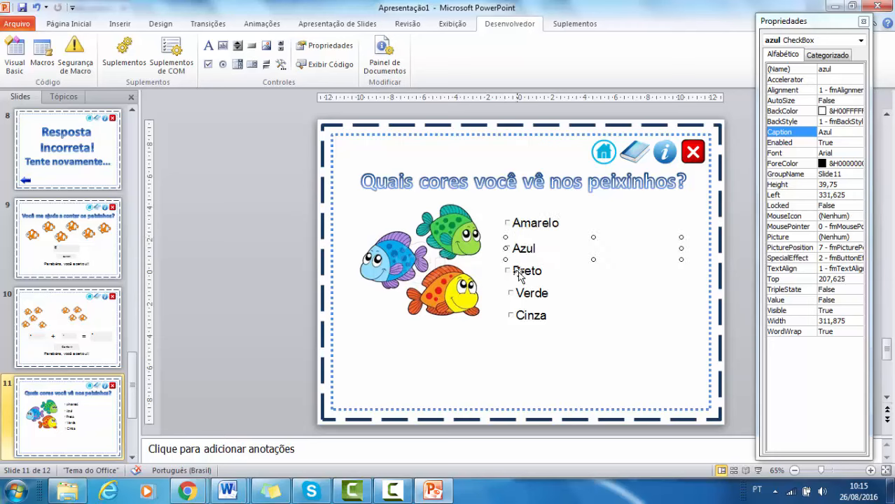
left_click(524, 272)
left_click(521, 294)
left_click_drag(520, 294, 520, 317)
left_click(524, 317)
left_click(559, 355)
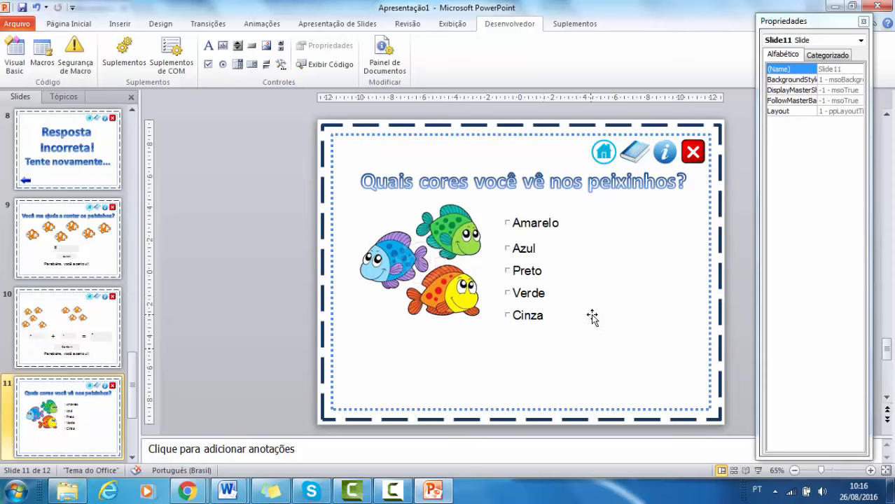
Add a command button about 159 wide and 57 high to the right of the check boxes and name it conferir
left_click(252, 46)
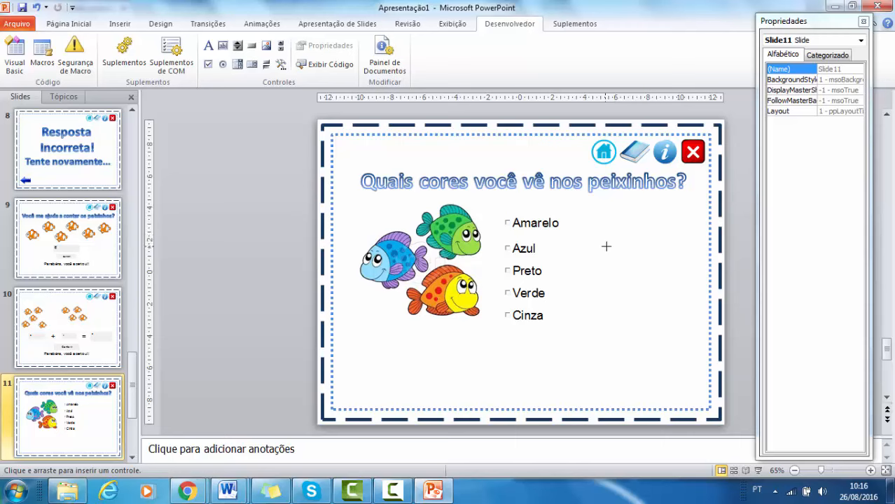
mouse_move(607, 246)
left_mouse_down()
mouse_move(697, 282)
mouse_move(655, 270)
mouse_move(671, 270)
left_mouse_up()
double_click(816, 71)
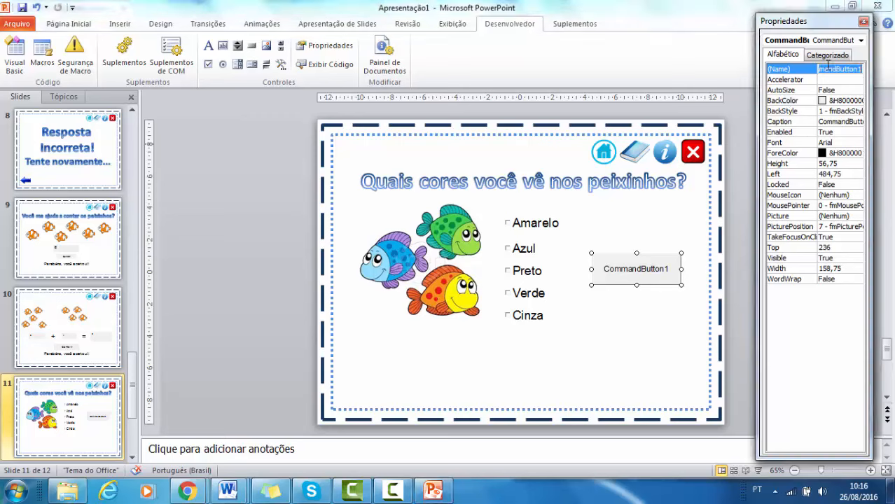
type("conferir")
Set the command button's caption to Conferir and increase its font size
left_click(840, 123)
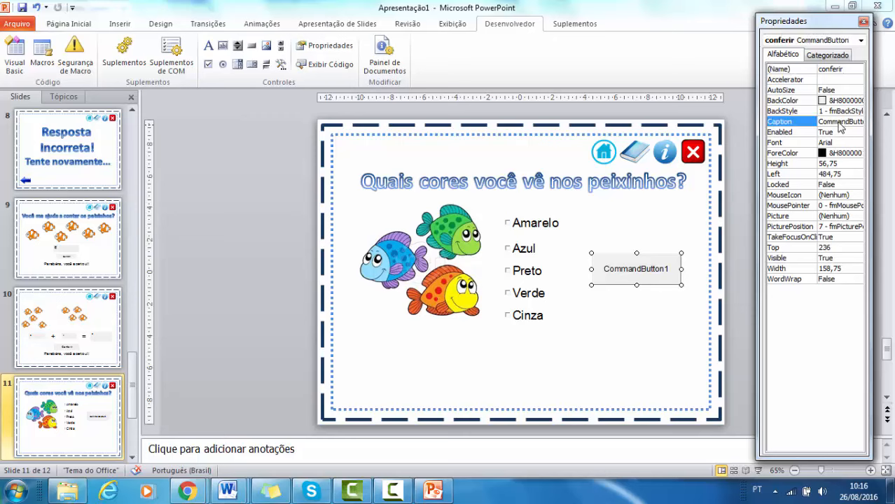
double_click(839, 122)
type("C")
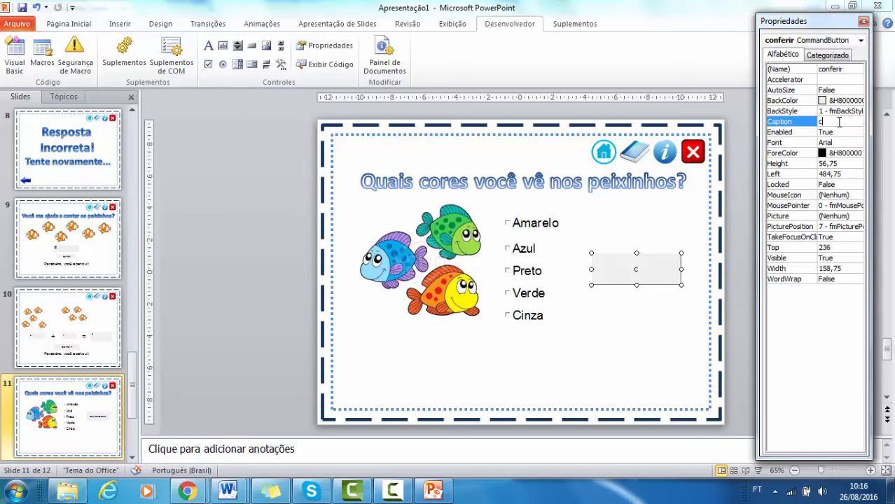
type("onferir")
left_click(854, 143)
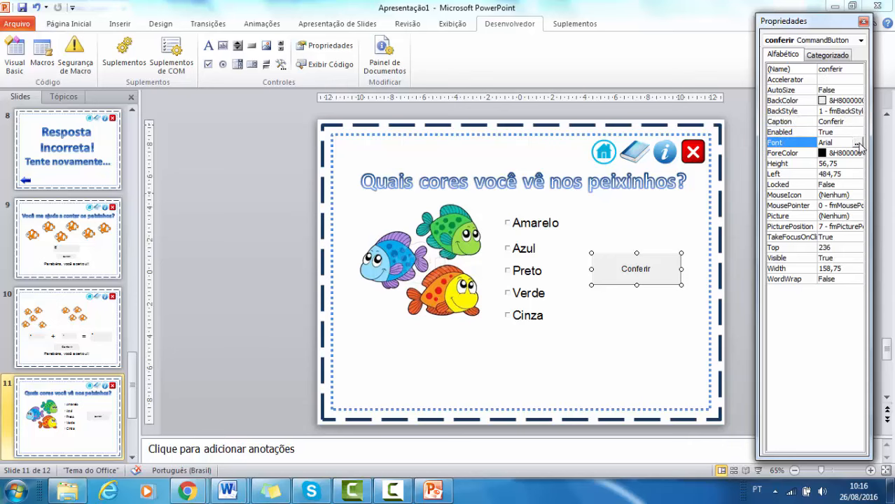
left_click(857, 143)
left_click(252, 152)
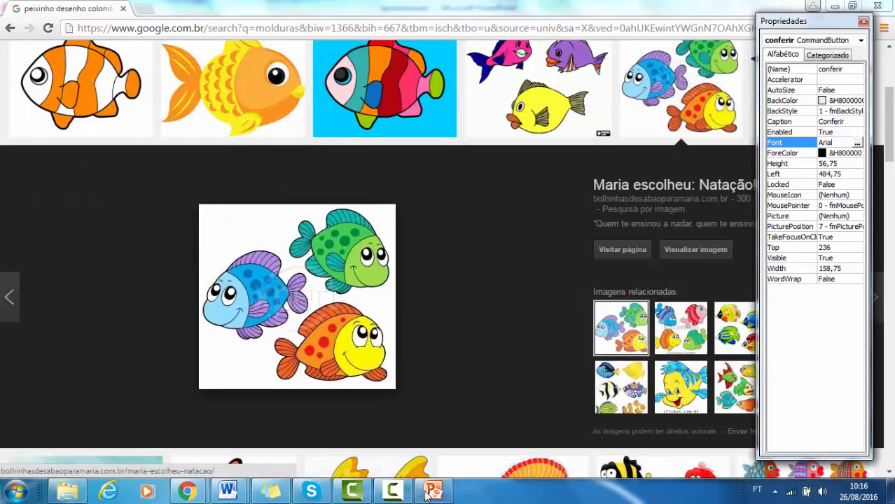
left_click(428, 493)
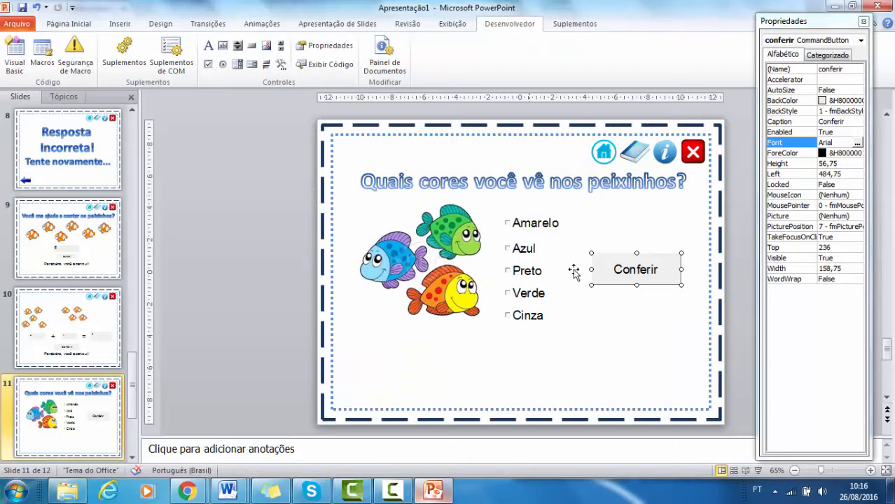
left_click(597, 335)
left_click(616, 263)
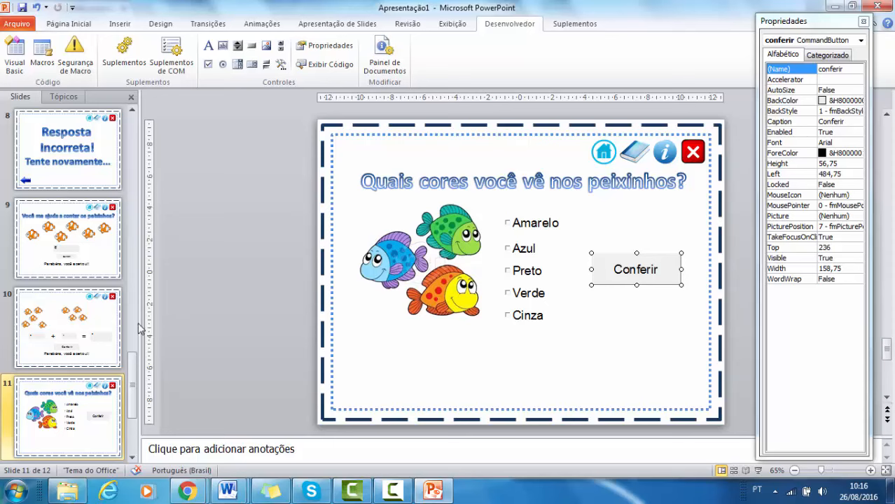
Copy the "Parabéns, você acertou!!" label from slide 10 to slide 11 and place it below the check boxes
left_click(96, 302)
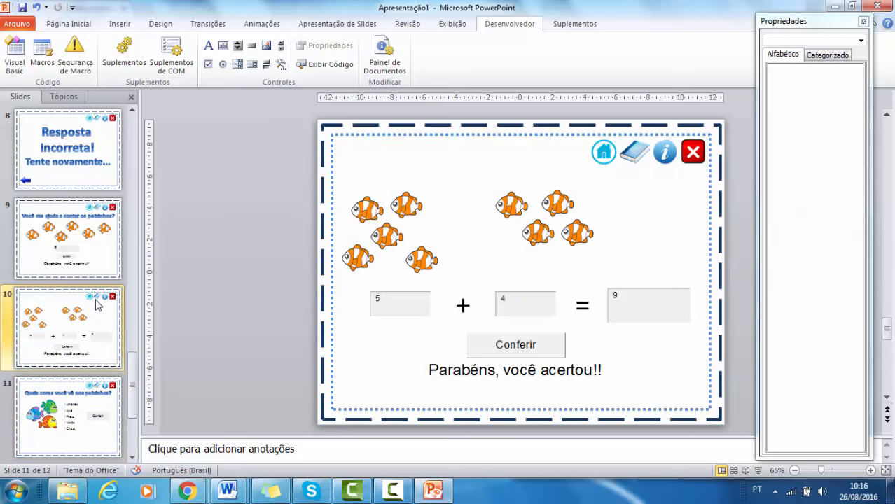
left_click(524, 371)
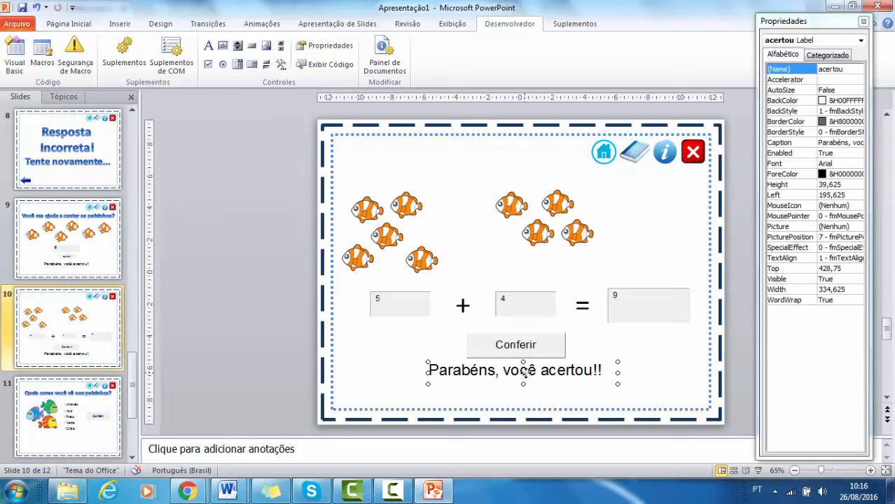
left_click(106, 408)
key("ctrl+v")
left_click_drag(492, 383, 487, 348)
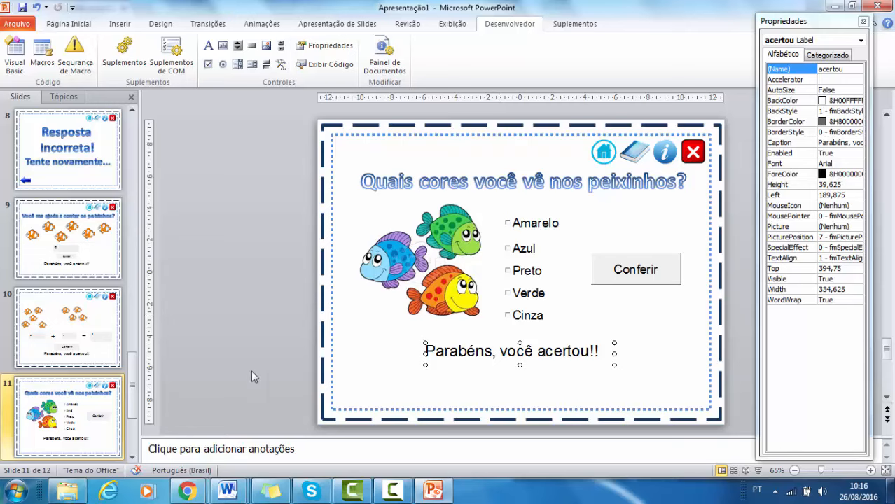
Run slide 10 as a slide show, enter 3 as the sum's result and check the answer
left_click(68, 328)
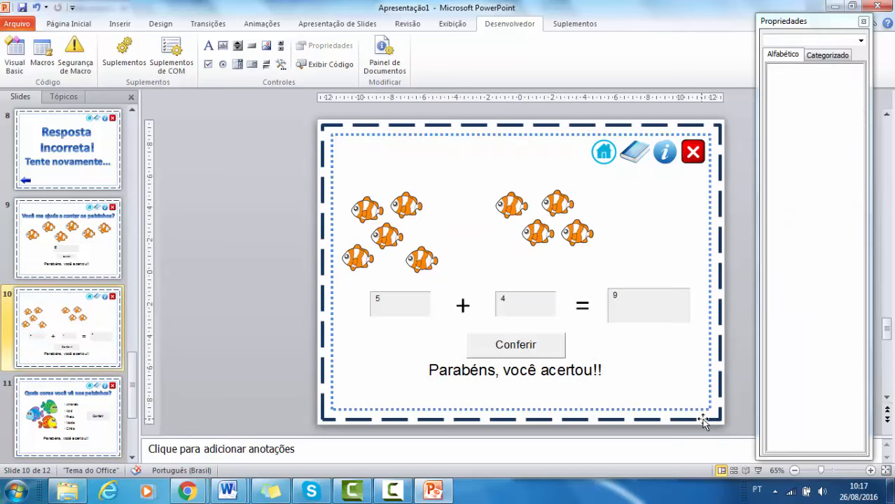
left_click(758, 471)
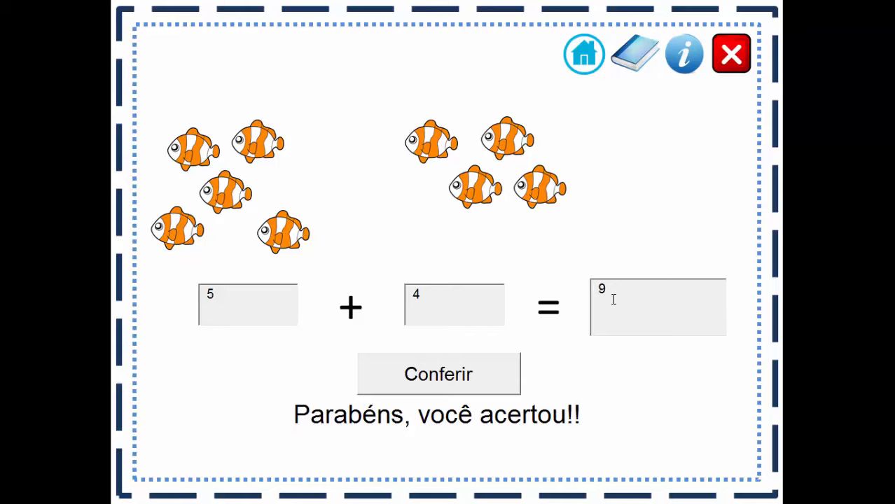
type("3")
left_click(481, 378)
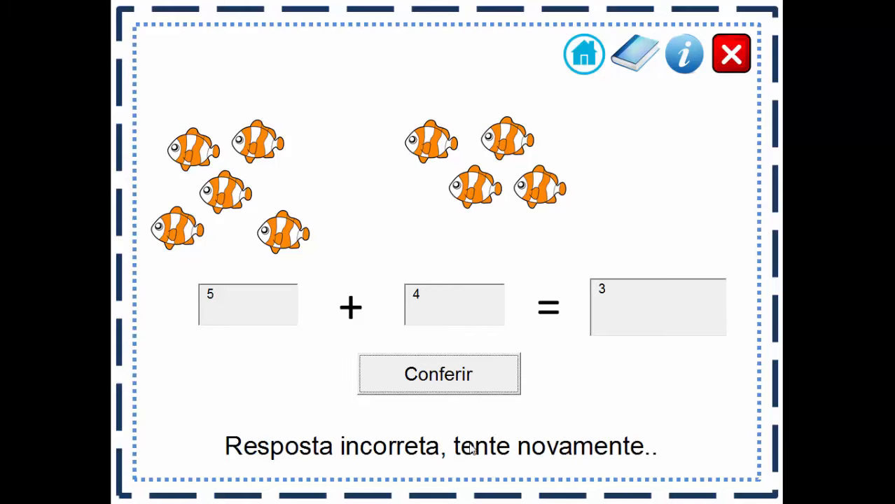